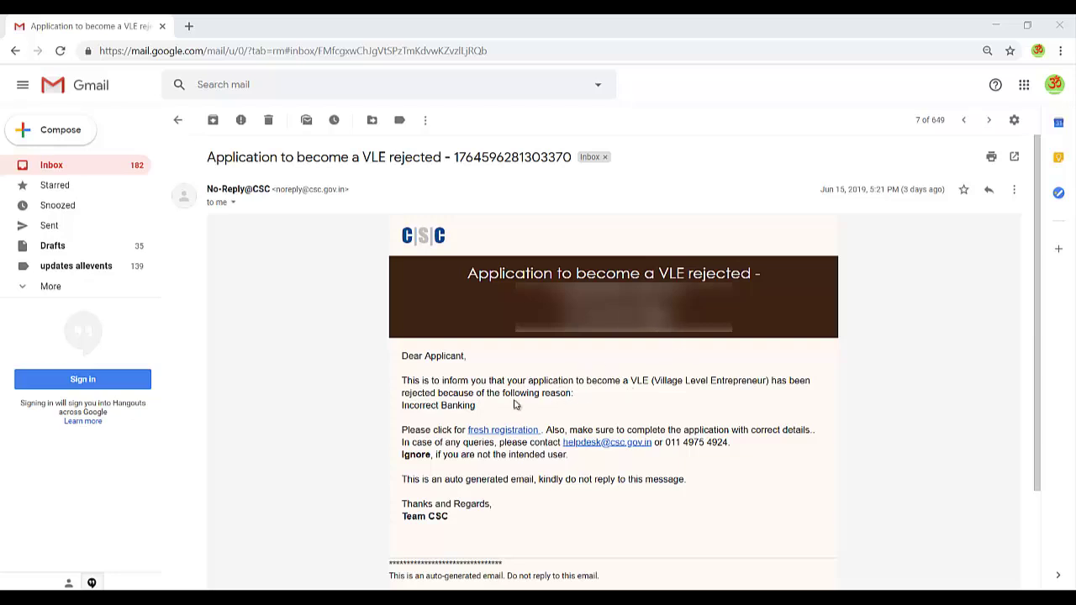
# Highlight the rejection reason 'Incorrect Banking' in the CSC rejection email.
pyautogui.click(469, 402)
pyautogui.tripleClick(469, 402)
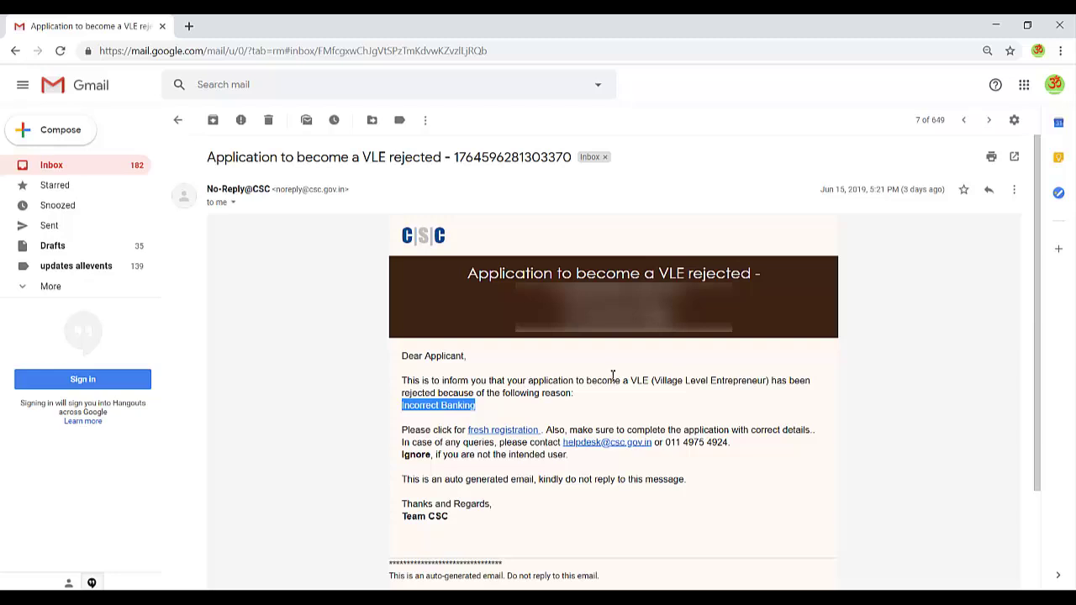
# From the CSC website, open CSC Registration in a new tab and start VLE registration.
pyautogui.moveTo(151, 599)
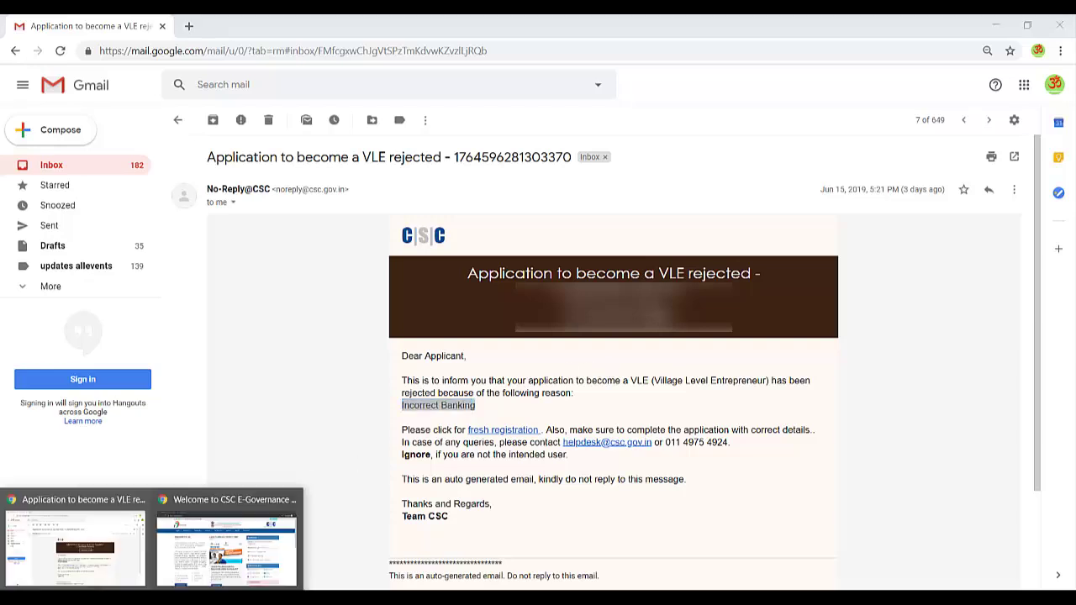
pyautogui.click(243, 557)
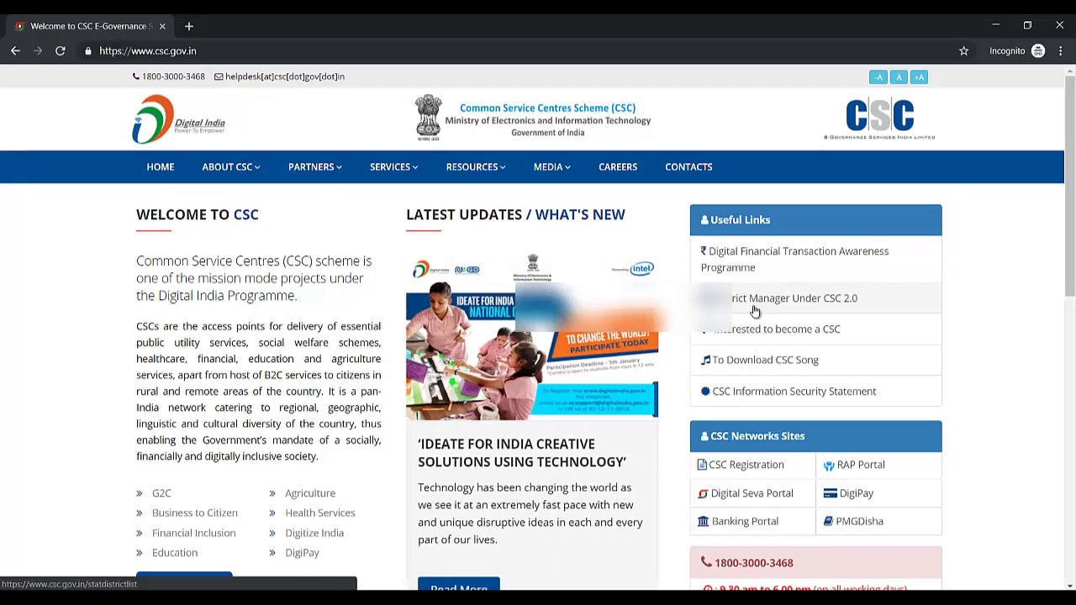
pyautogui.click(746, 468)
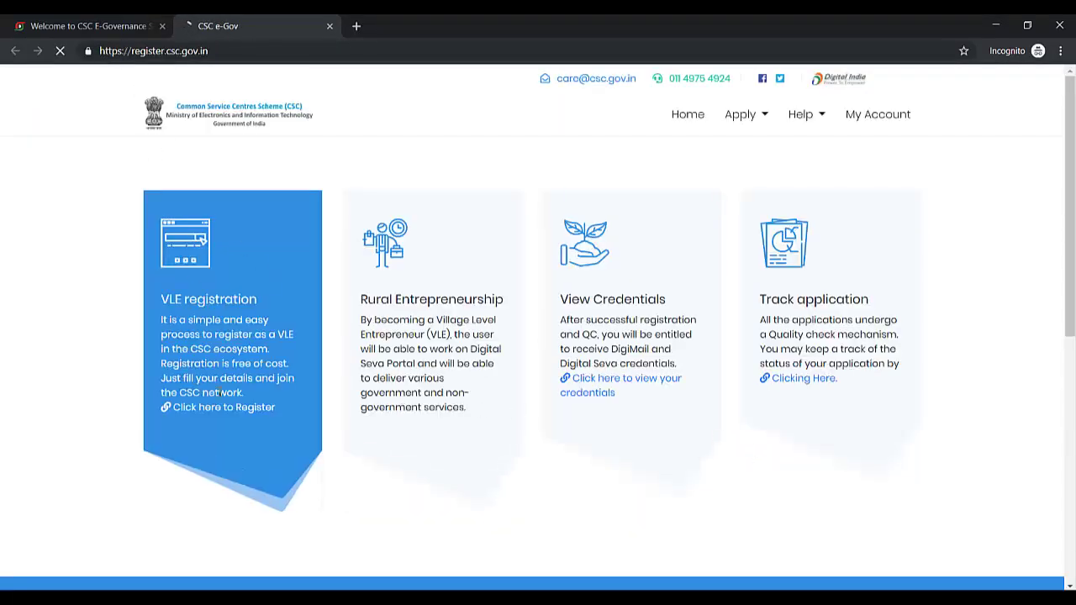
pyautogui.click(220, 412)
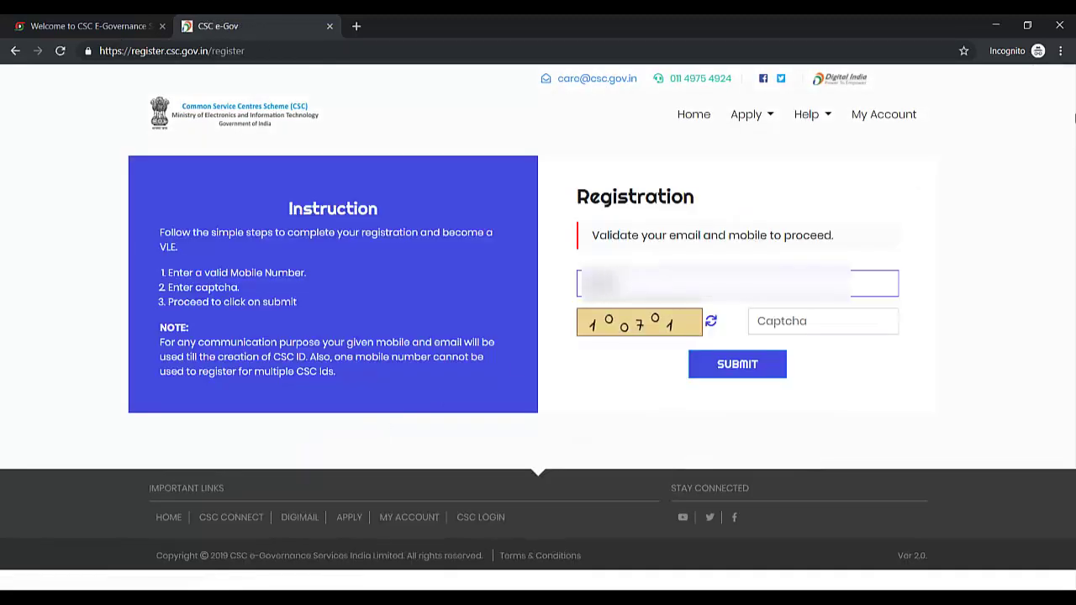
# Enter the mobile number and the displayed captcha, then submit them for validation.
pyautogui.write('99')
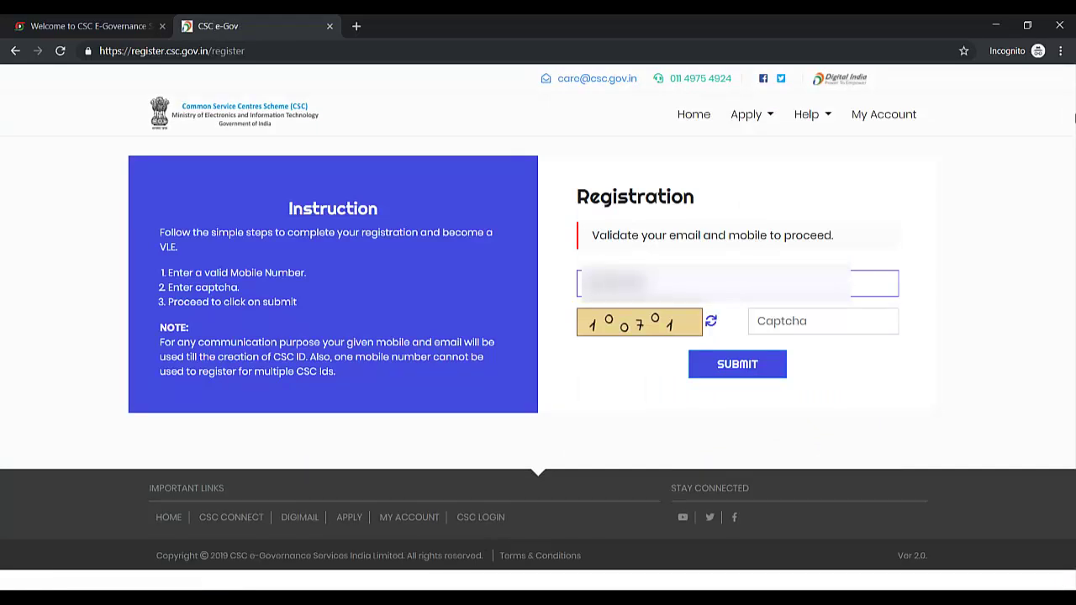
pyautogui.click(804, 323)
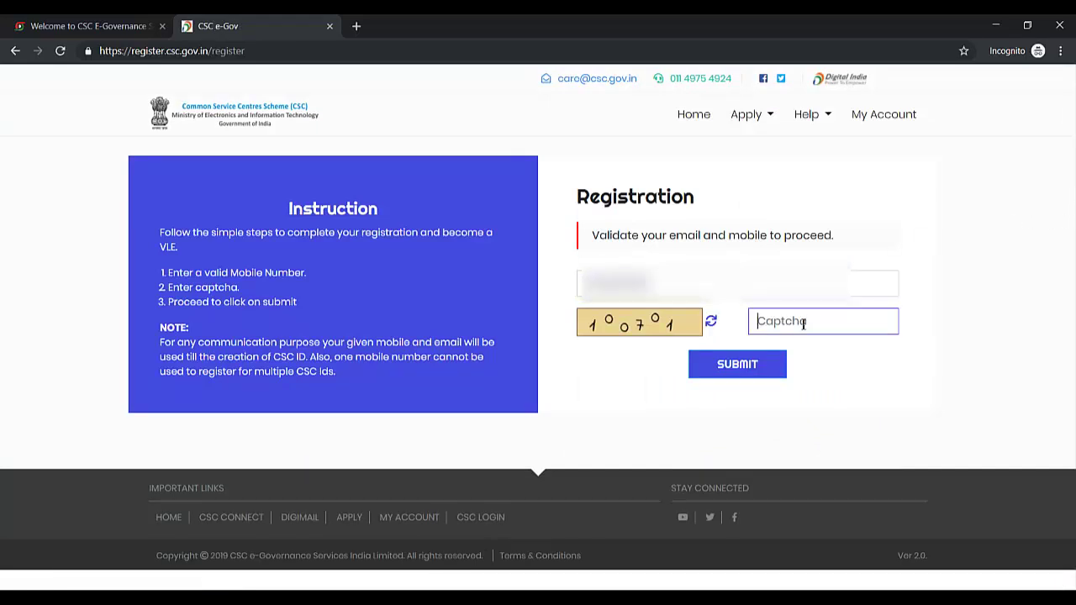
pyautogui.write('100701')
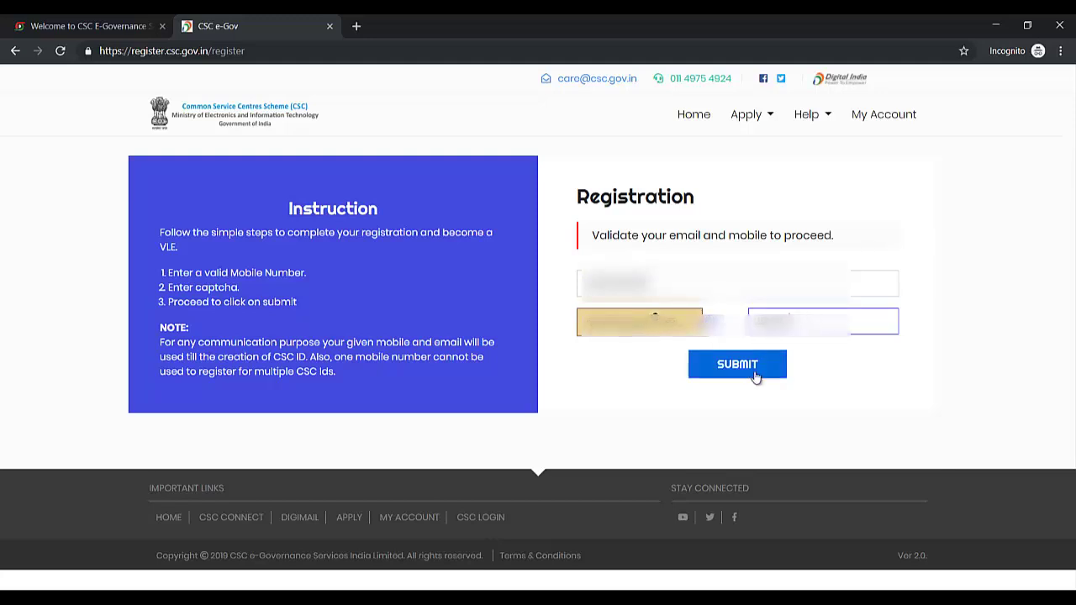
pyautogui.click(756, 370)
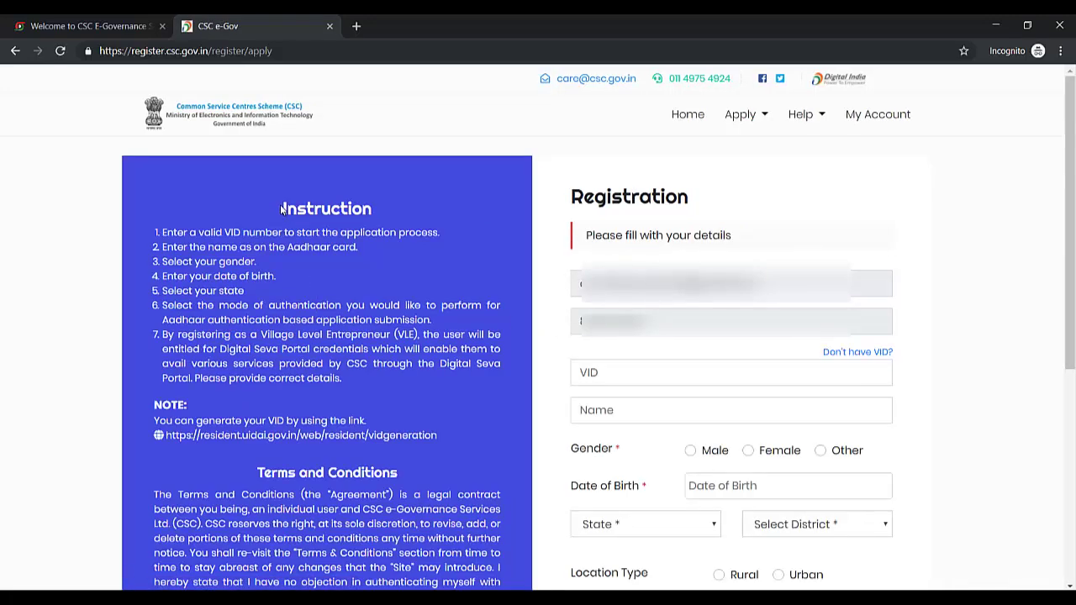
# Copy the form instructions into a new Notepad window, then minimize it.
pyautogui.moveTo(282, 210); pyautogui.dragTo(351, 378)
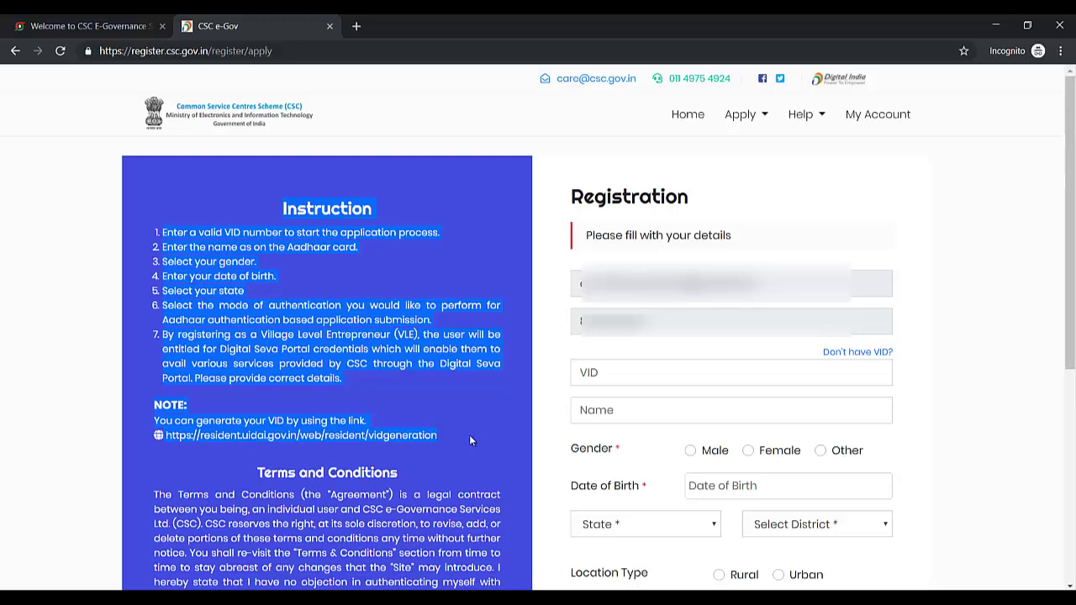
pyautogui.press('super+r')
pyautogui.press('Return')
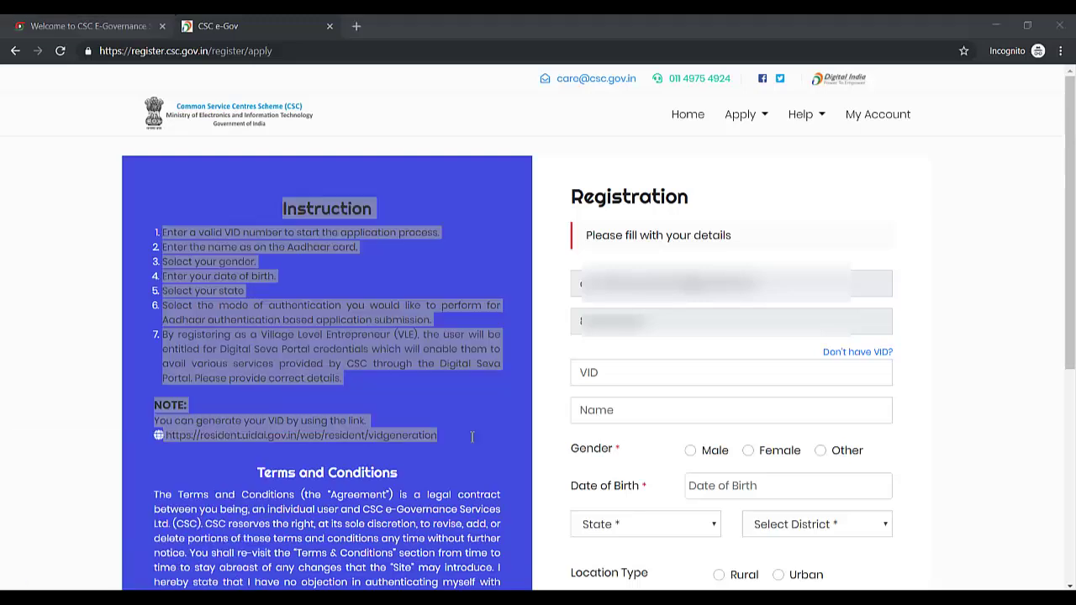
pyautogui.hotkey('ctrl', 'v')
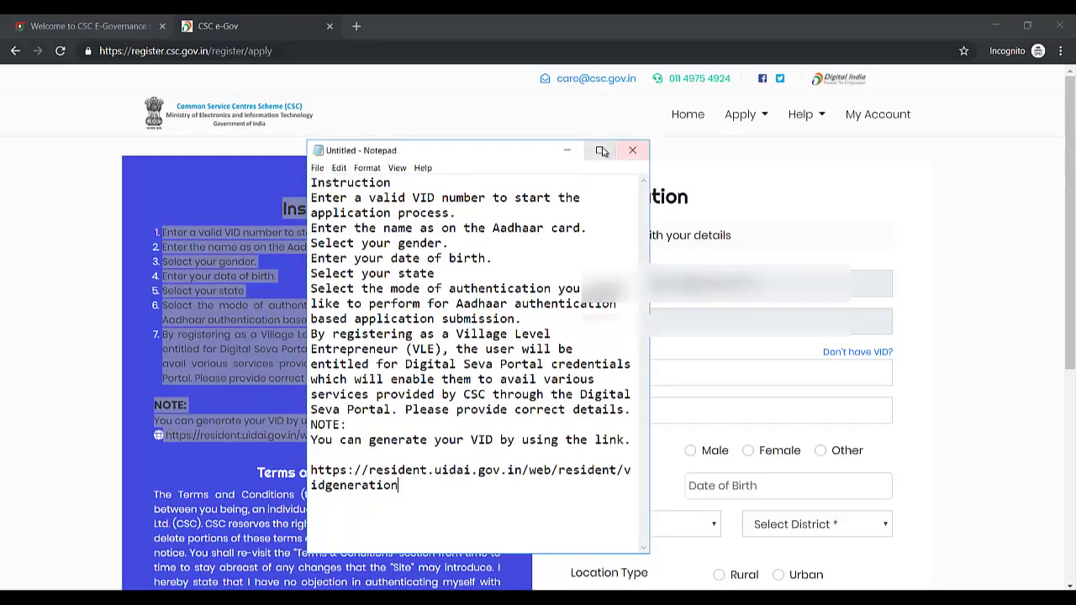
pyautogui.click(599, 150)
pyautogui.click(992, 23)
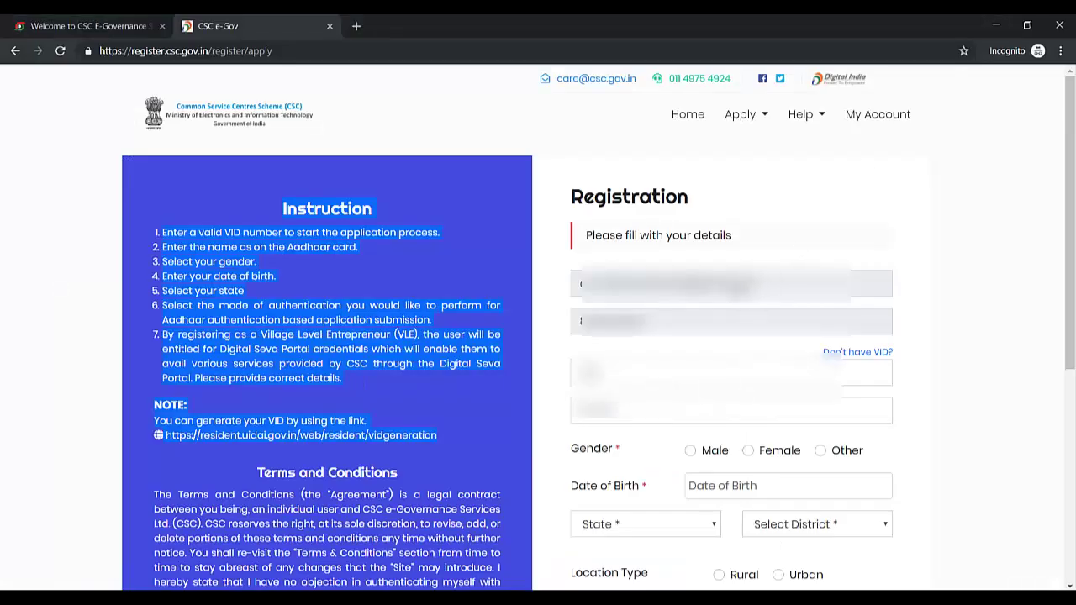
# Autofill the VID and applicant name from saved suggestions, correcting the name.
pyautogui.click(707, 373)
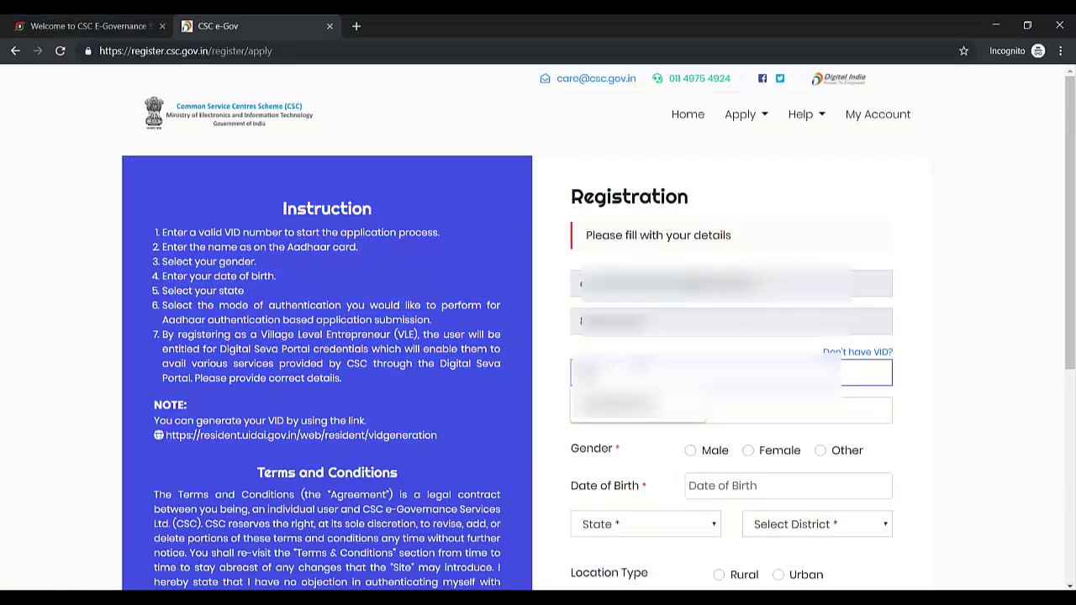
pyautogui.press('Down')
pyautogui.press('Return')
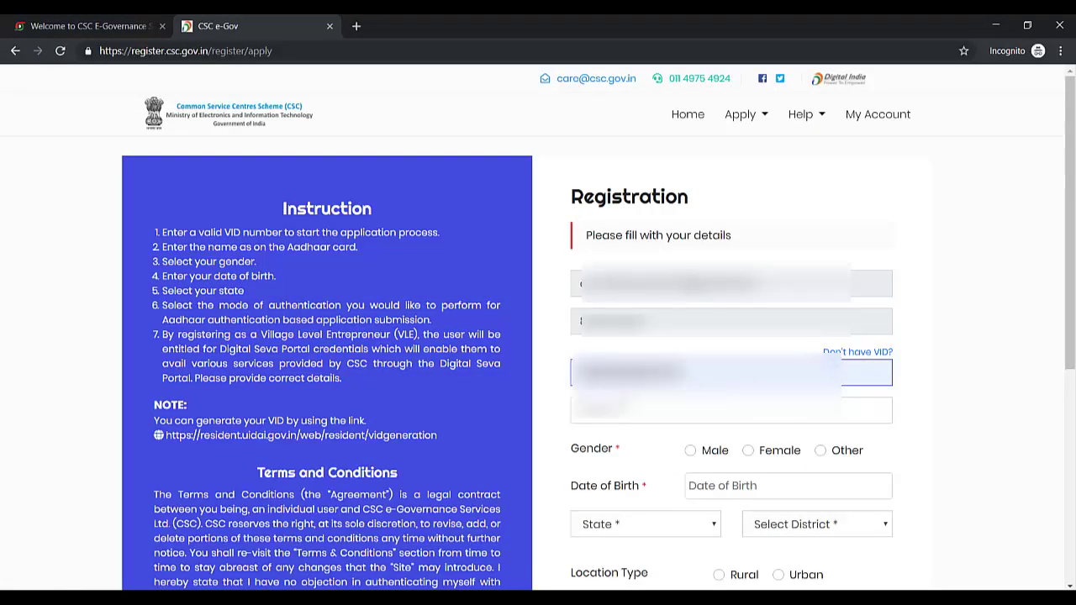
pyautogui.press('Tab')
pyautogui.press('Down')
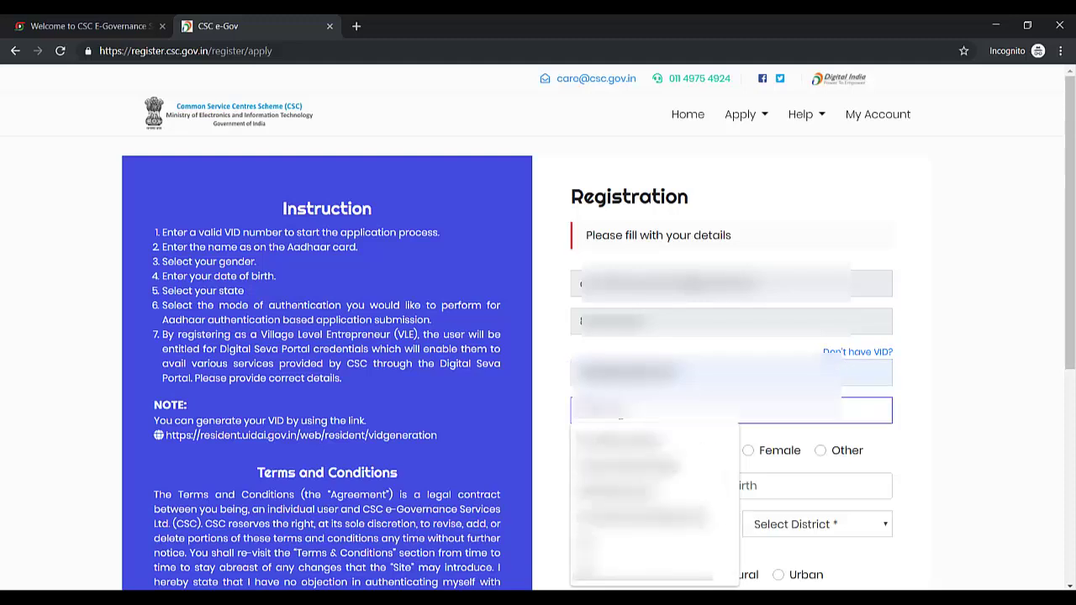
pyautogui.press('Down')
pyautogui.press('Return')
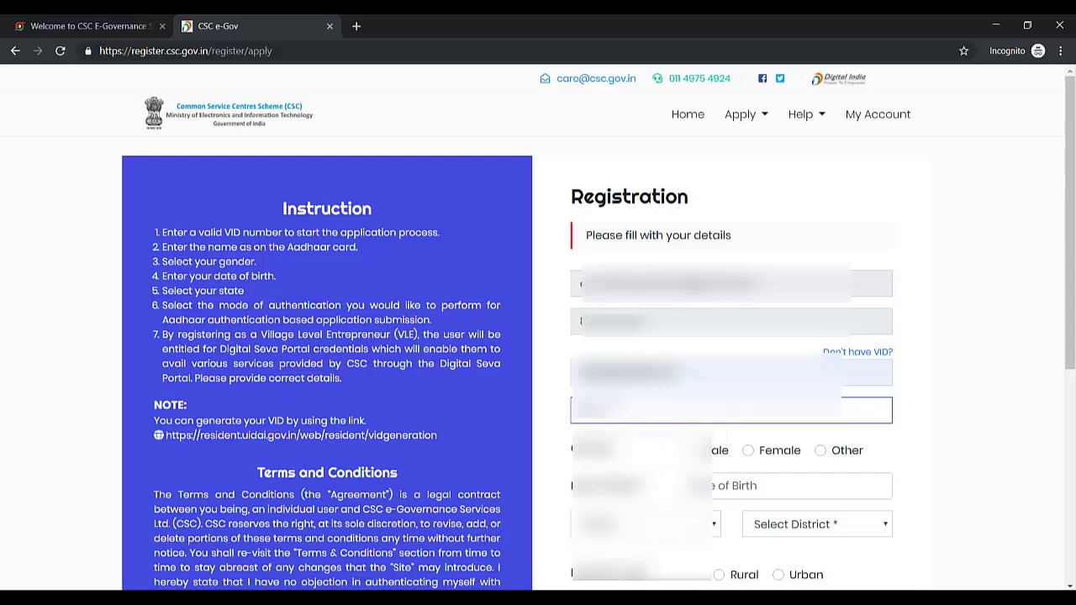
pyautogui.write('kumar')
pyautogui.press('BackSpace')
pyautogui.press('BackSpace')
pyautogui.press('BackSpace')
pyautogui.press('BackSpace')
pyautogui.press('BackSpace')
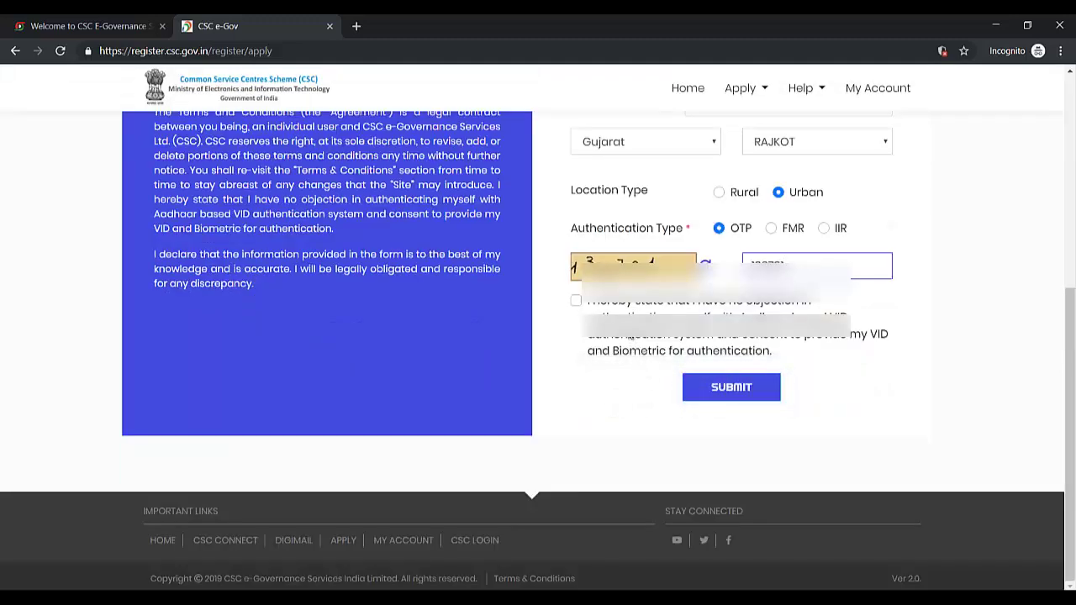
# Accept the Aadhaar consent, submit the form, and resubmit to reach the OTP authentication page.
pyautogui.click(575, 300)
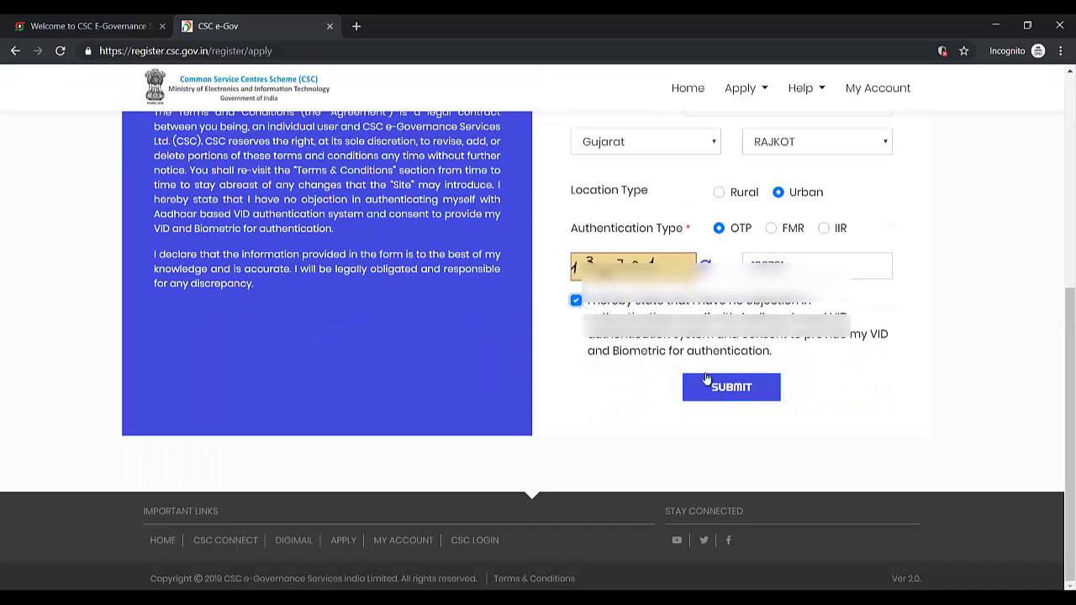
pyautogui.click(728, 389)
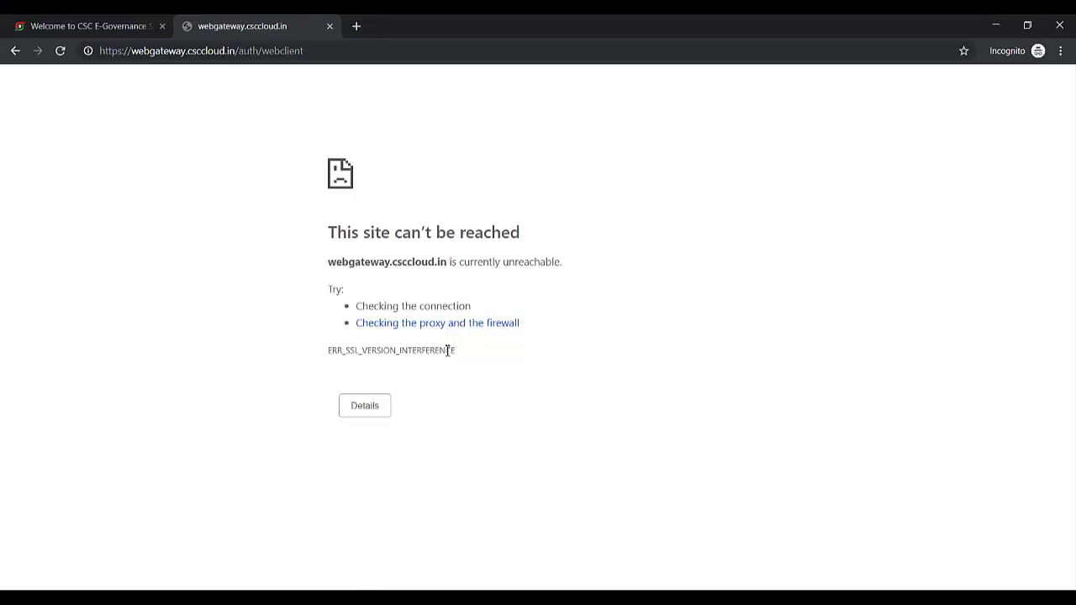
pyautogui.click(60, 50)
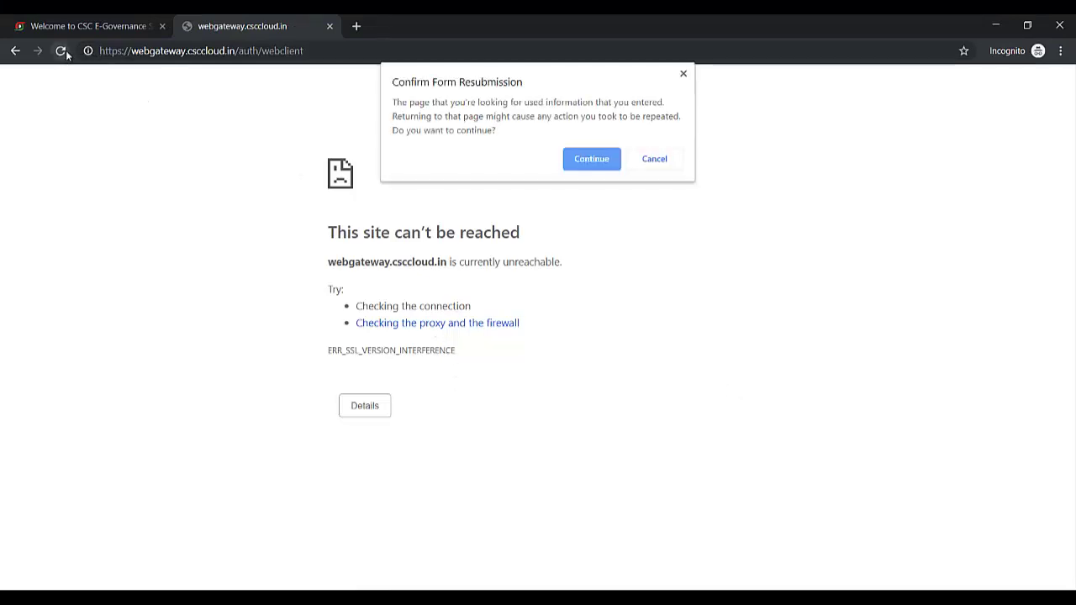
pyautogui.click(589, 161)
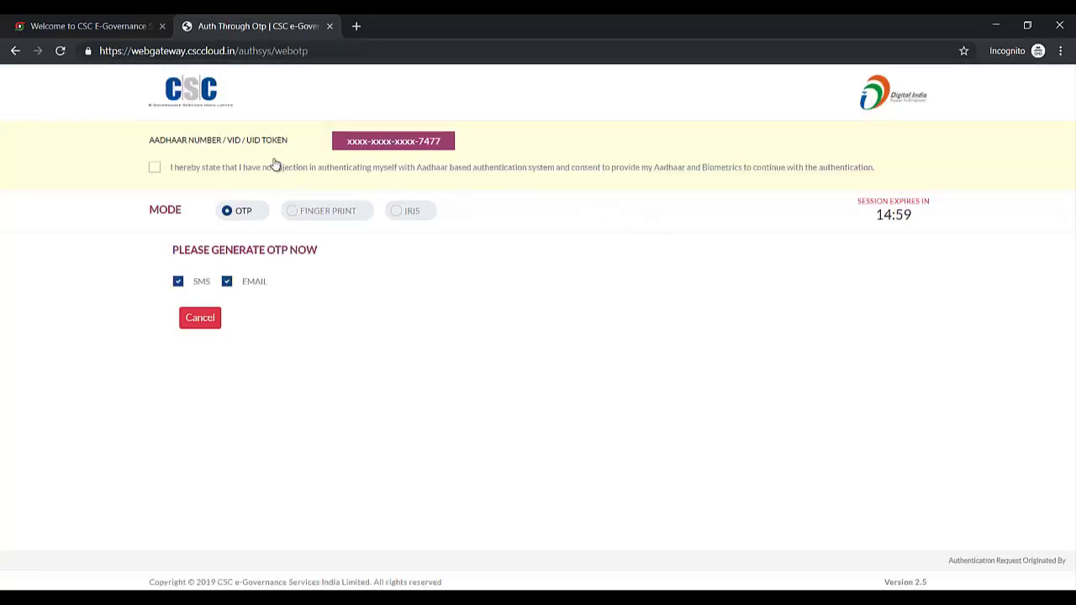
# Consent to Aadhaar authentication, generate an OTP by SMS and email, and validate it.
pyautogui.click(156, 169)
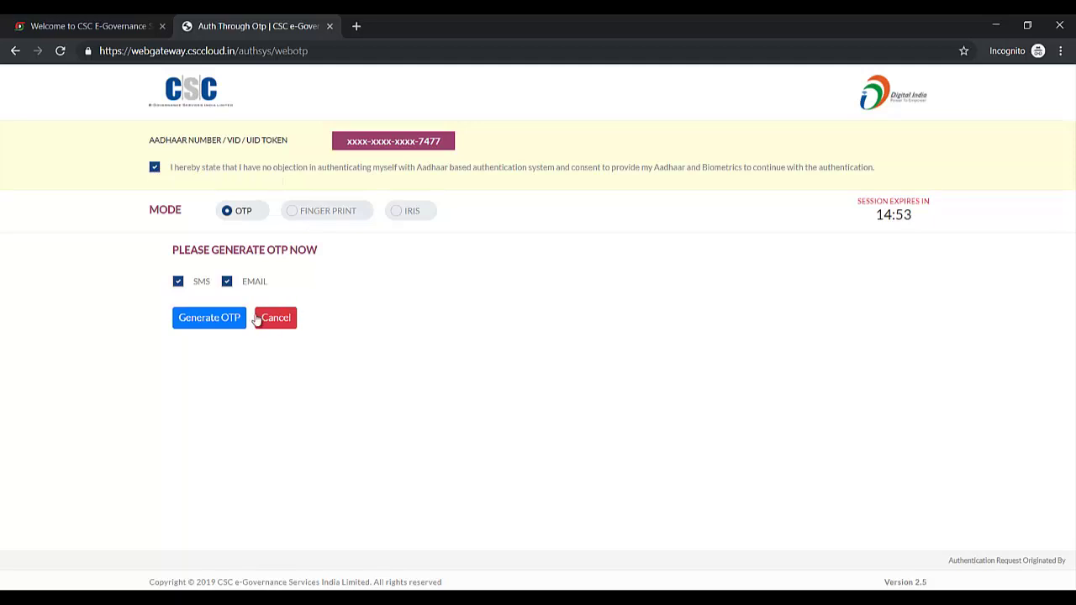
pyautogui.click(222, 320)
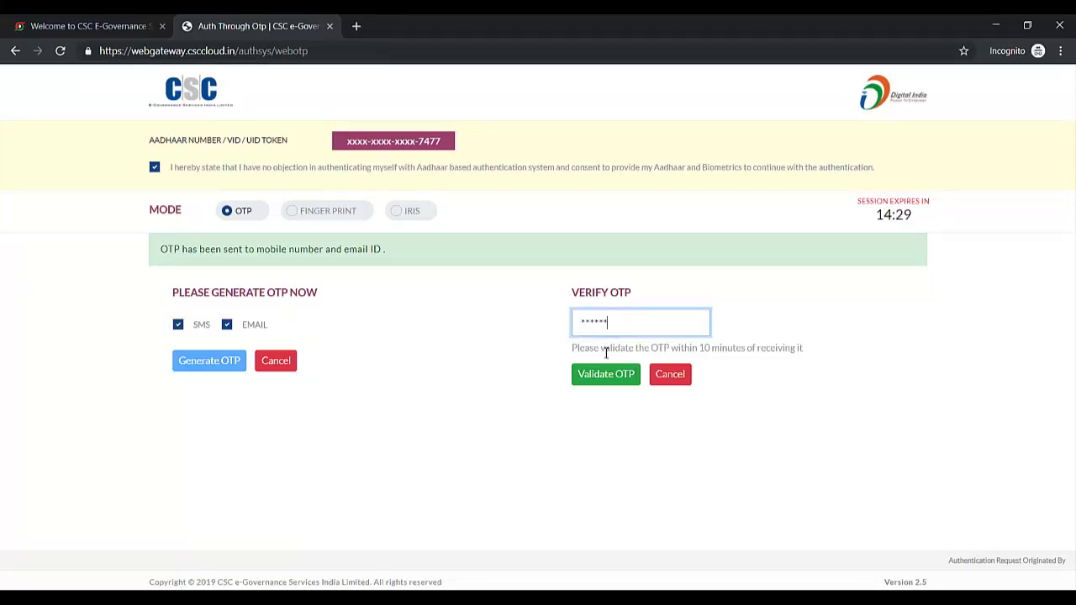
pyautogui.click(604, 376)
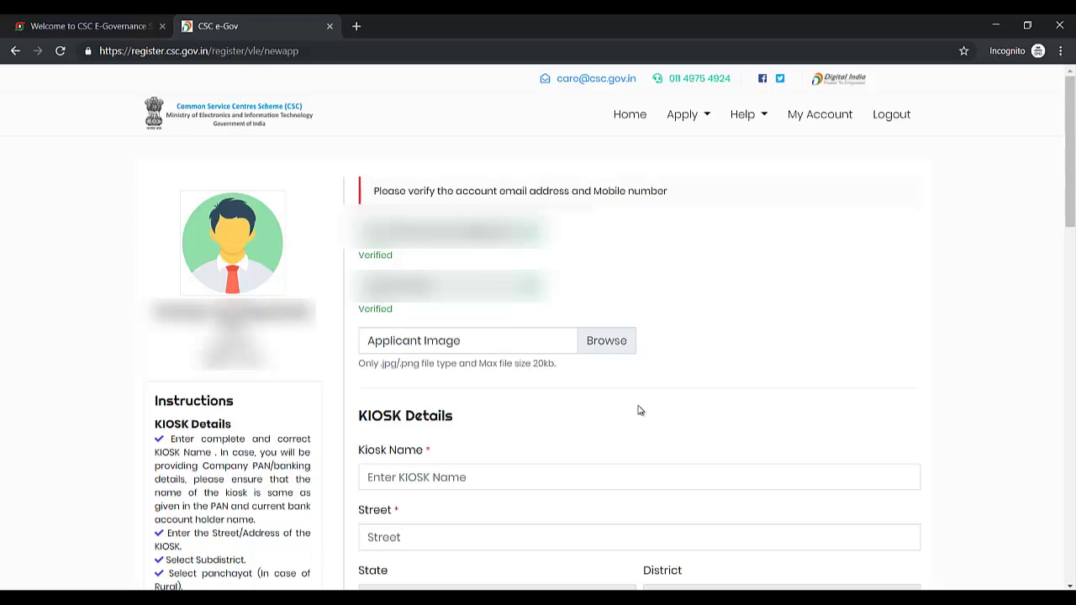
pyautogui.scroll(-3, 639, 410)
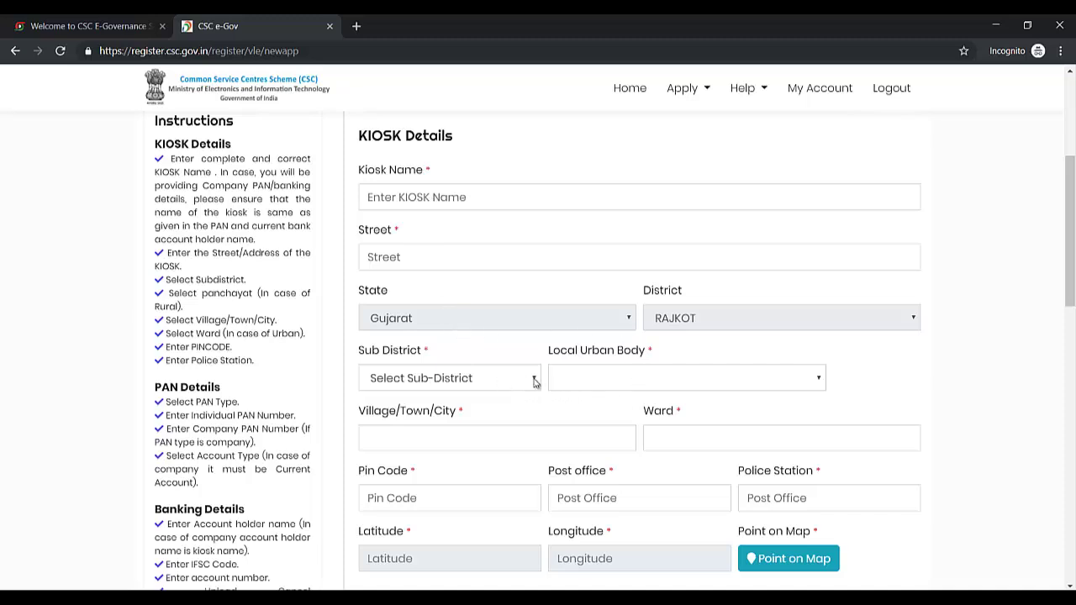
pyautogui.scroll(-1, 584, 381)
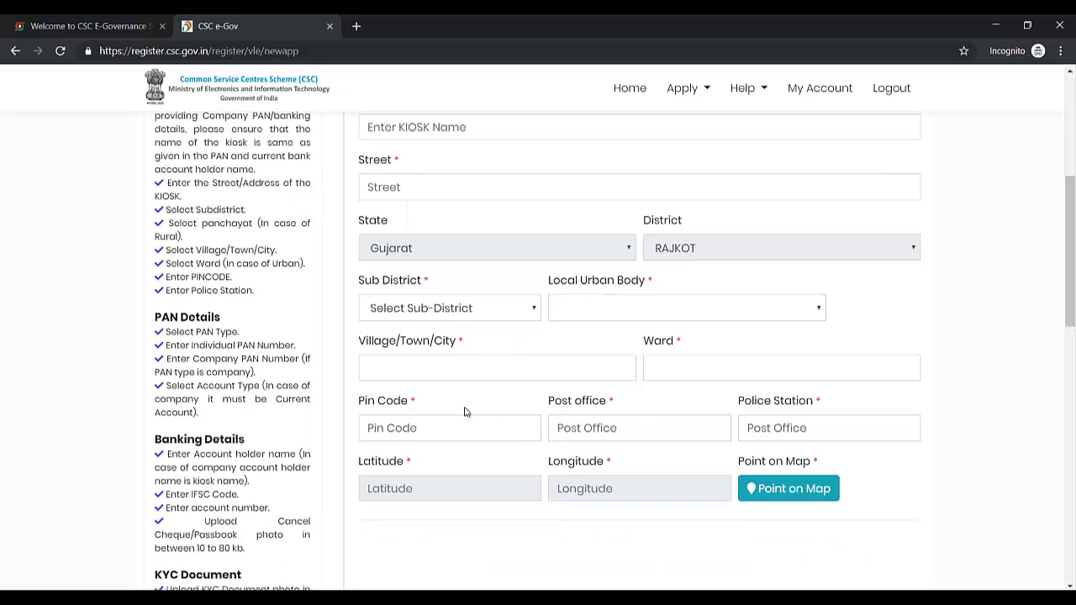
pyautogui.scroll(-2, 796, 412)
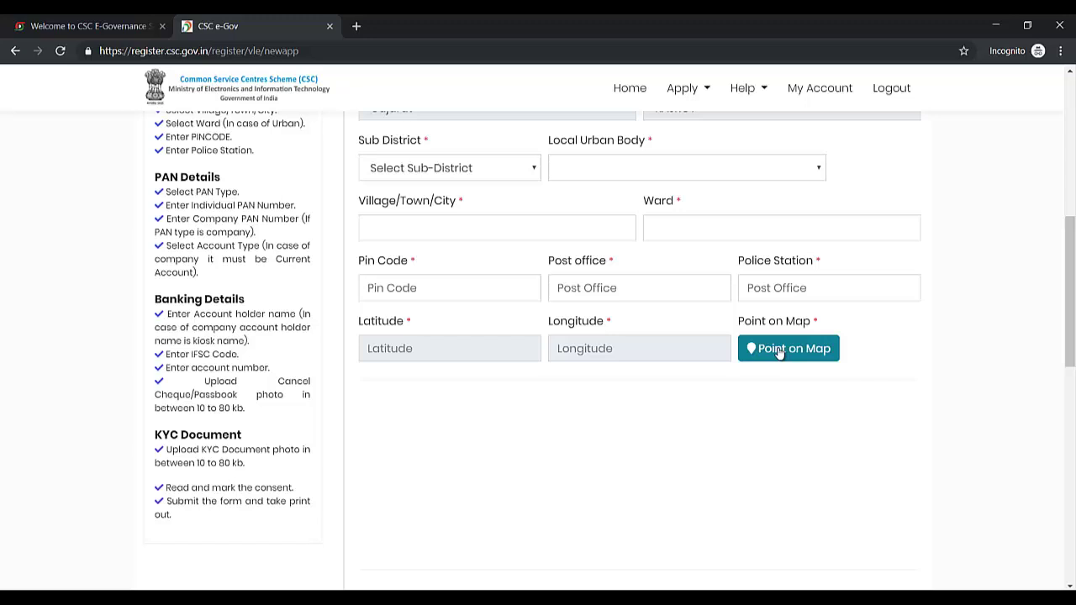
pyautogui.scroll(-2, 779, 353)
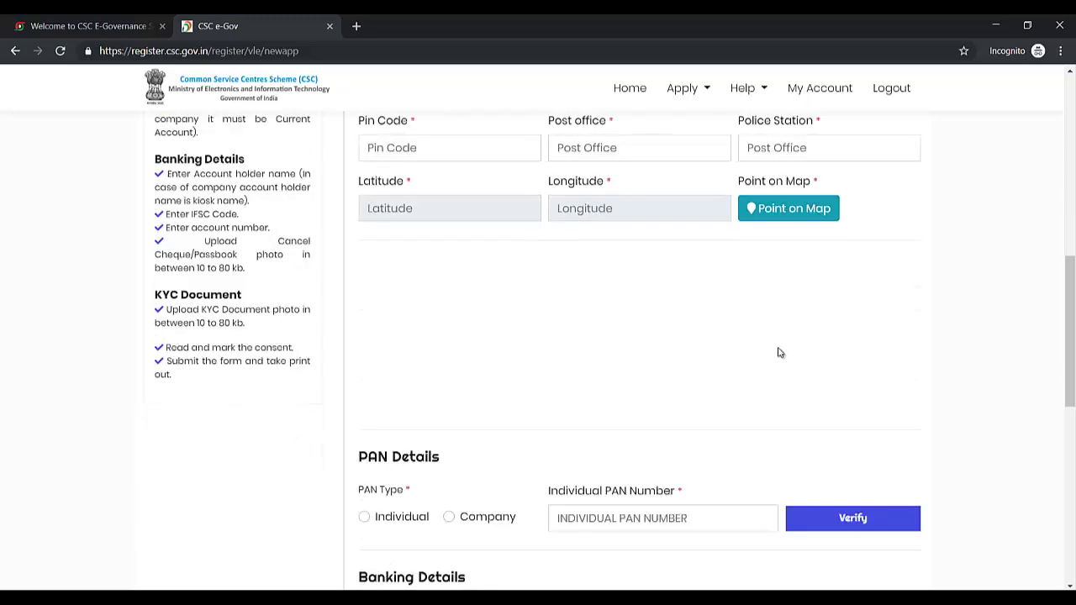
pyautogui.scroll(-1, 780, 353)
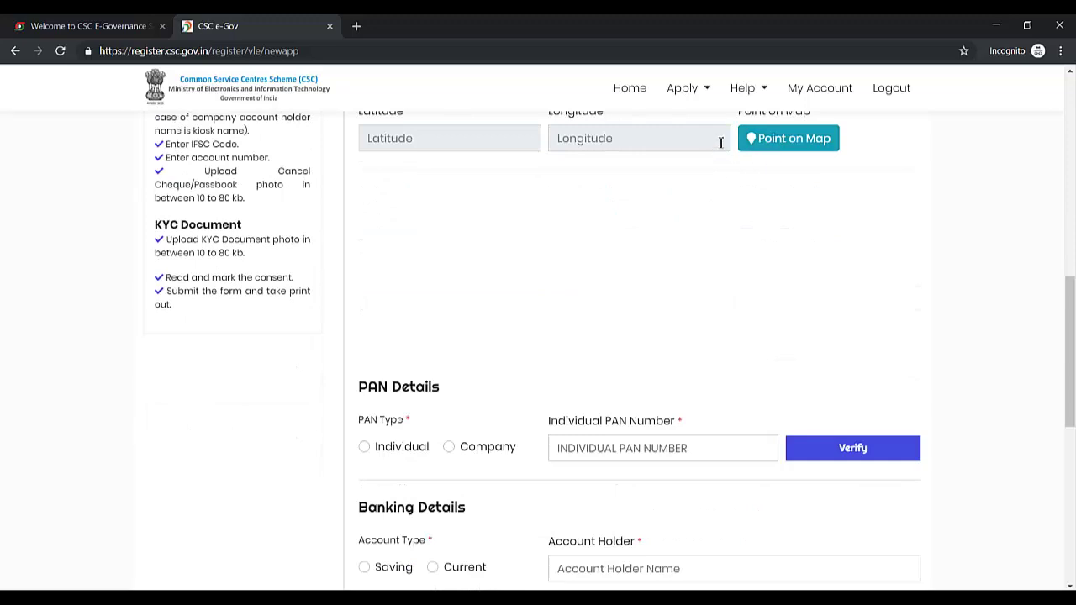
pyautogui.click(661, 142)
pyautogui.click(491, 143)
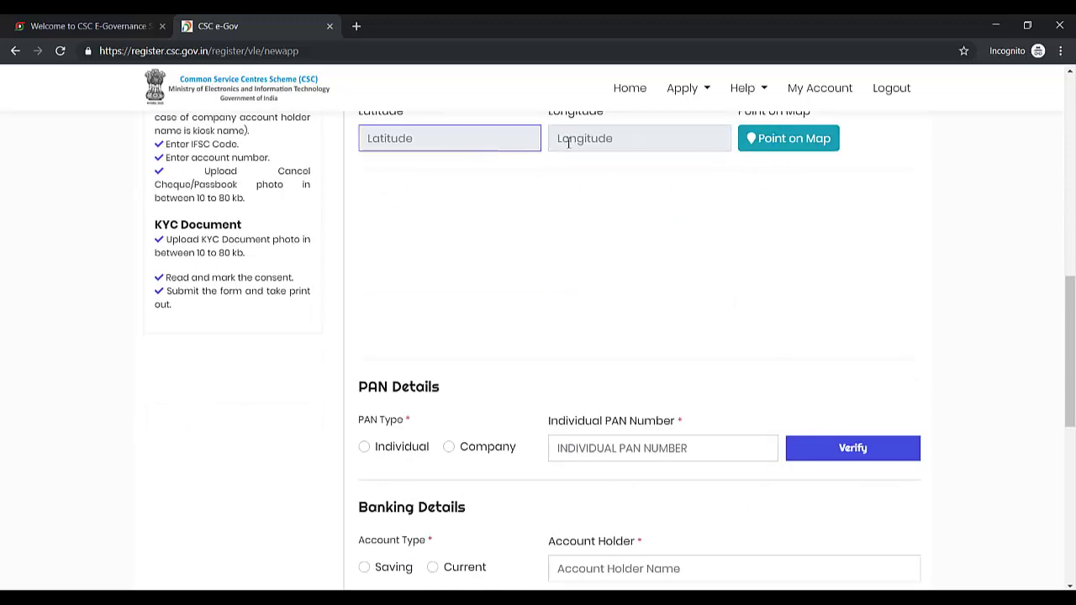
pyautogui.click(568, 143)
pyautogui.click(512, 142)
pyautogui.scroll(-1, 464, 414)
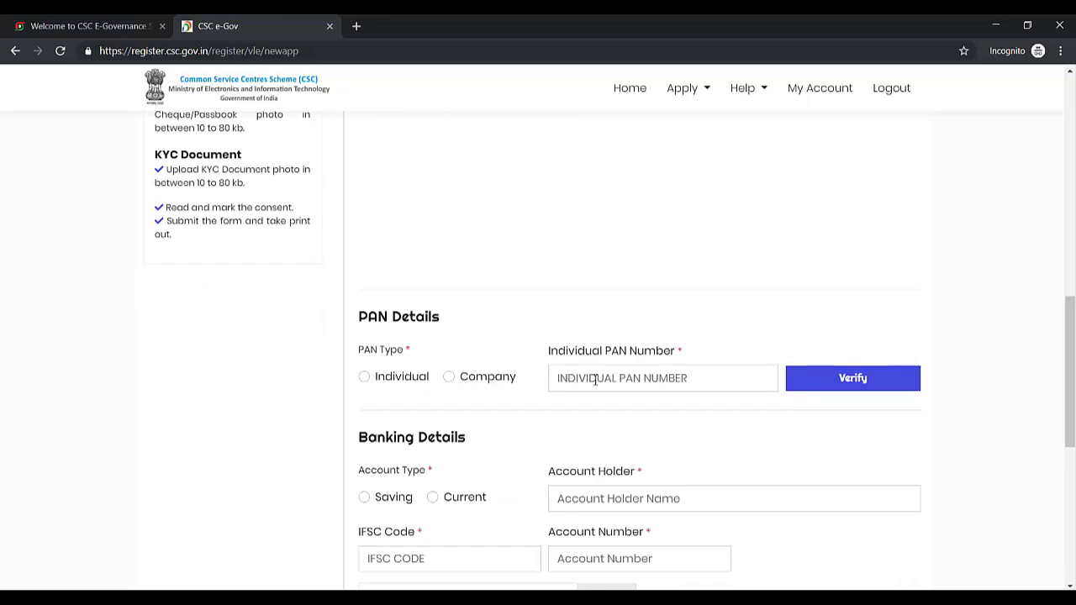
pyautogui.scroll(-1, 618, 377)
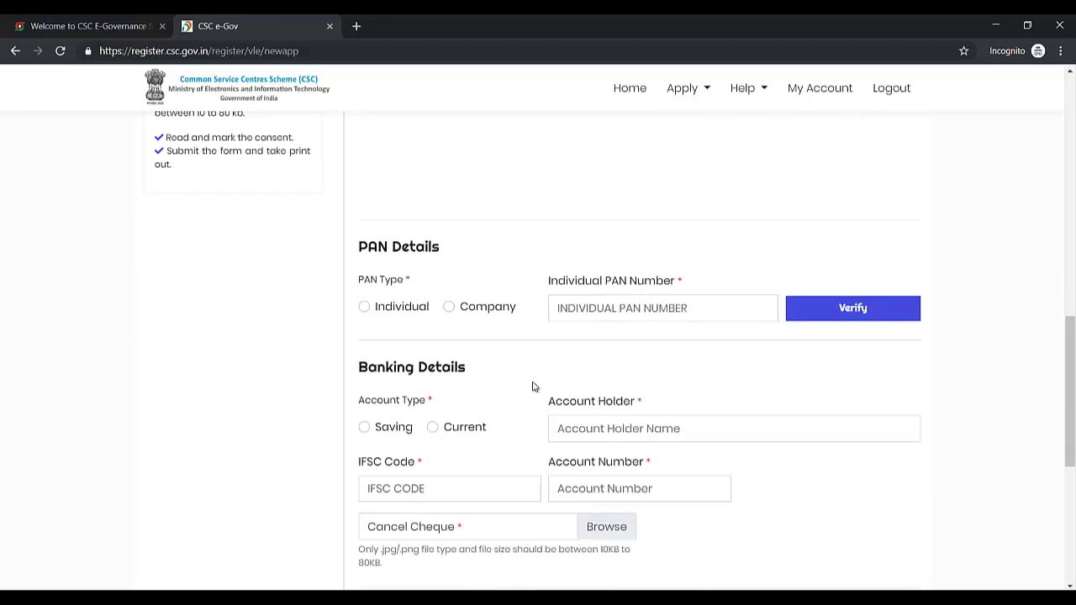
pyautogui.scroll(-2, 530, 383)
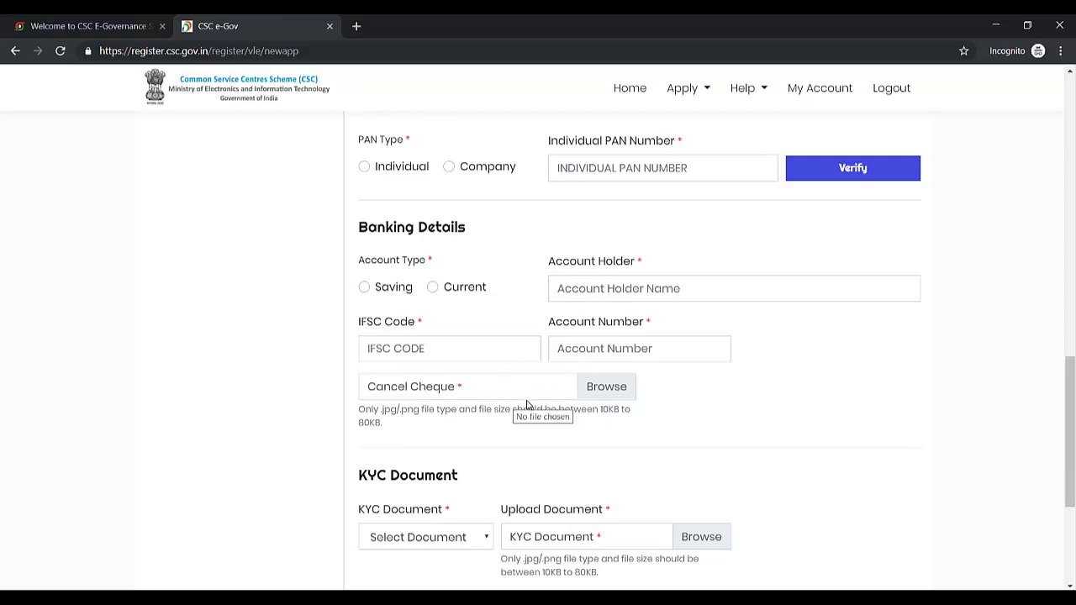
pyautogui.scroll(-1, 526, 405)
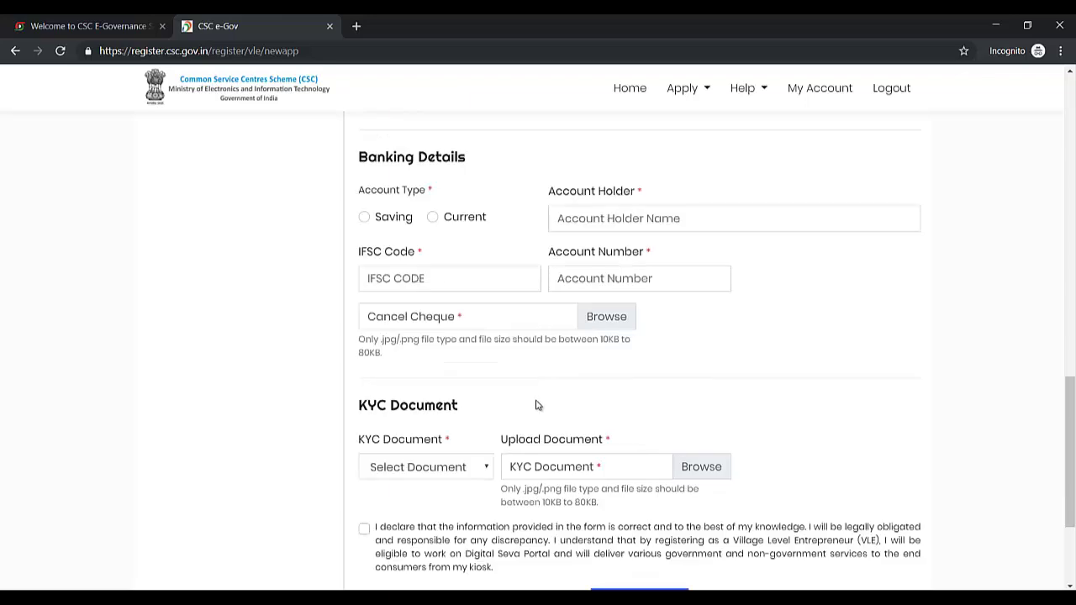
pyautogui.scroll(-1, 488, 420)
pyautogui.scroll(-1, 487, 419)
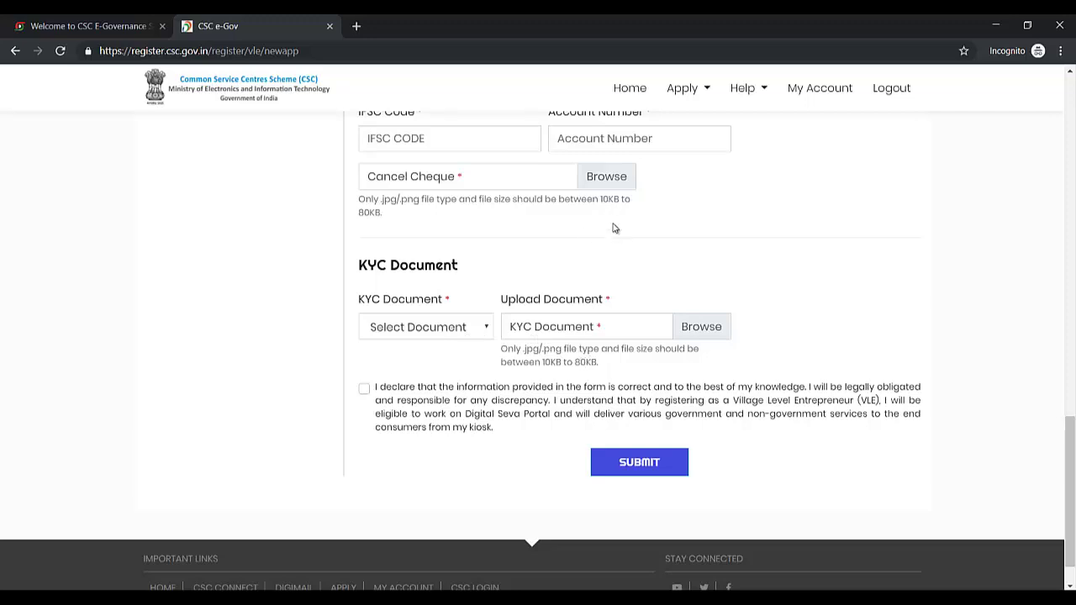
pyautogui.scroll(1, 616, 244)
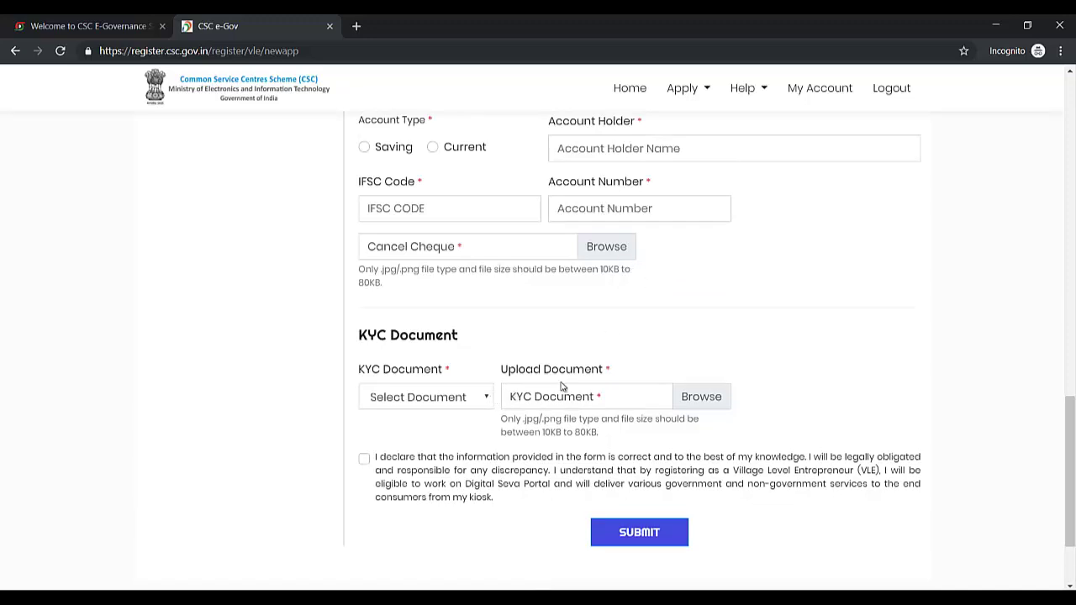
pyautogui.scroll(8, 562, 386)
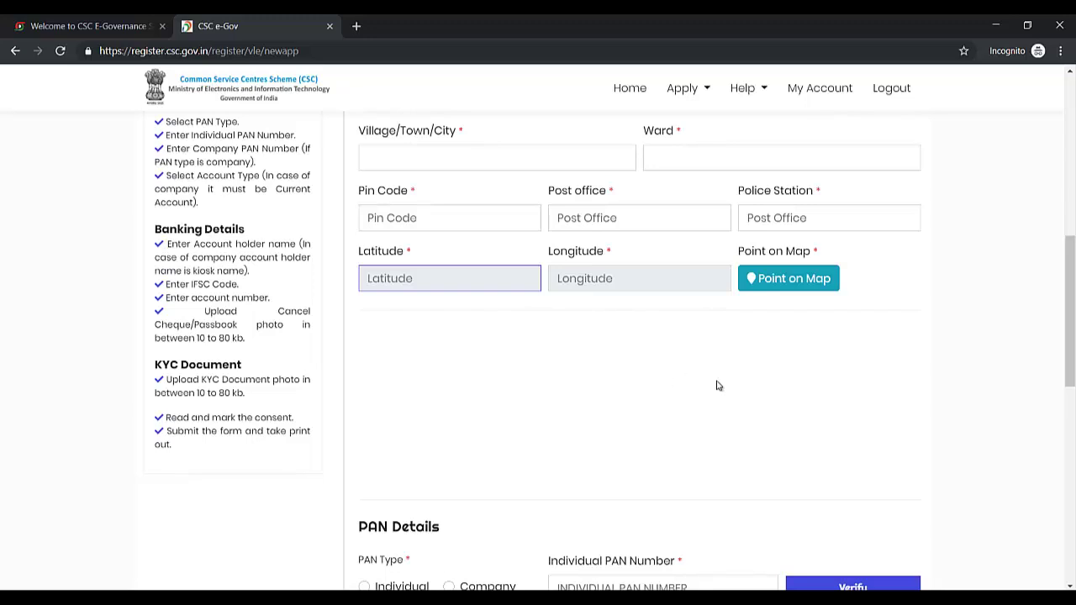
pyautogui.scroll(-3, 716, 384)
pyautogui.scroll(-4, 715, 383)
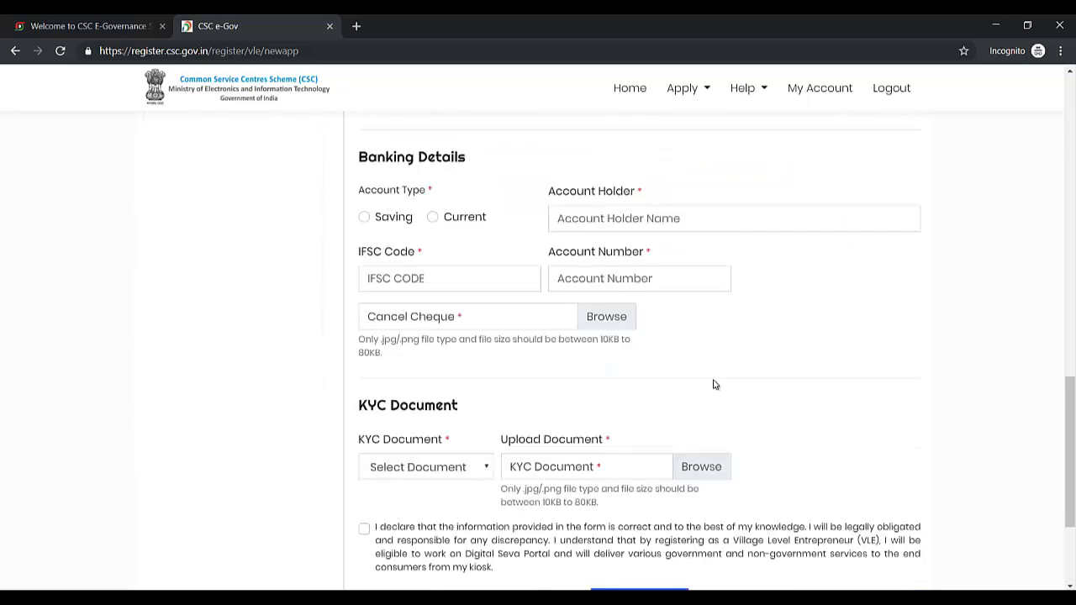
pyautogui.scroll(-1, 714, 384)
pyautogui.scroll(10, 712, 383)
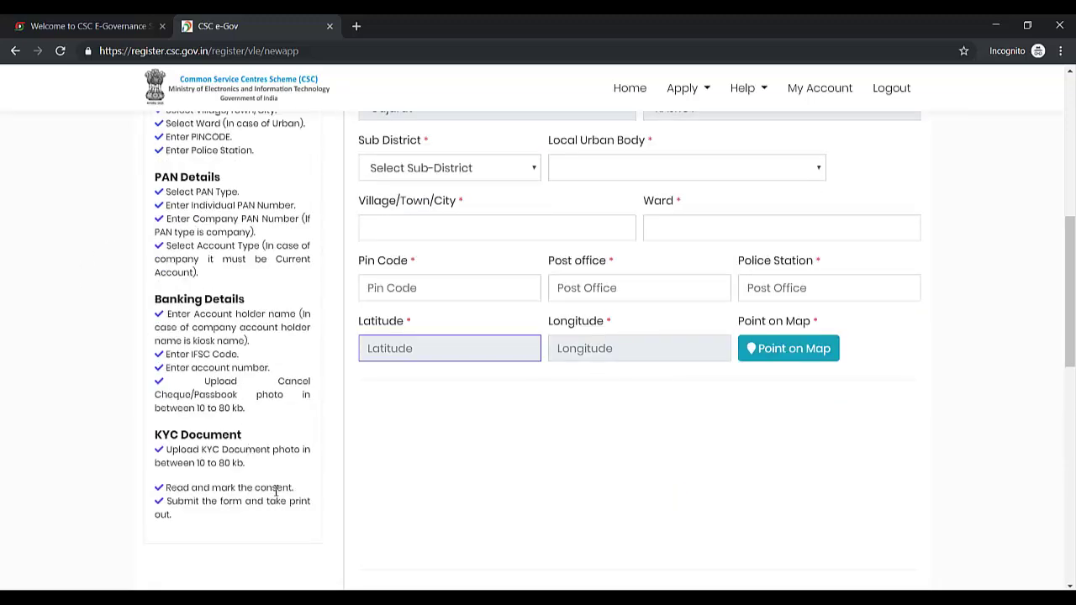
pyautogui.scroll(1, 276, 492)
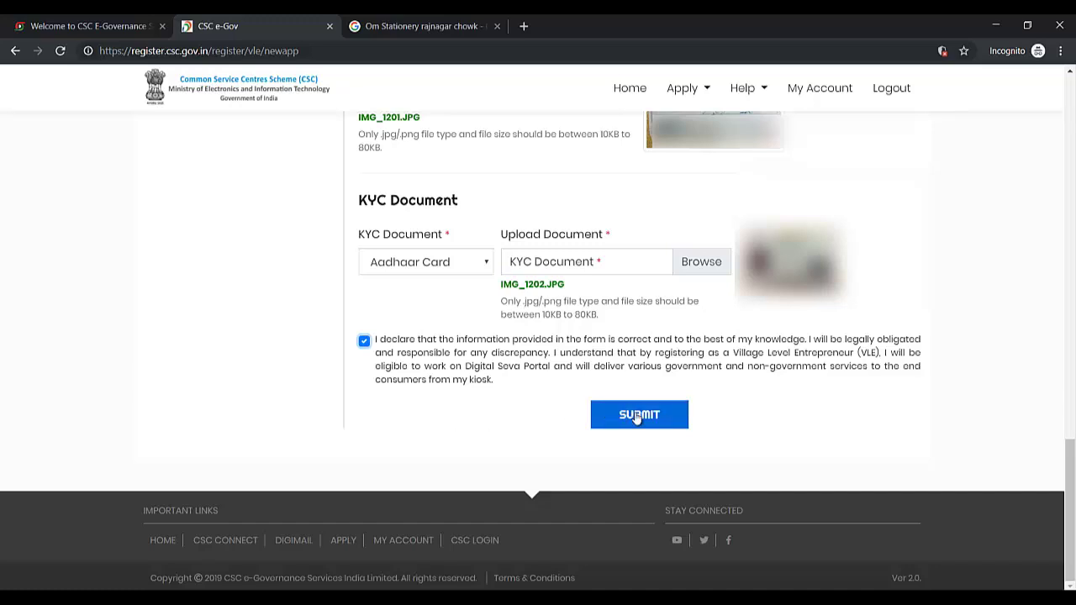
# Submit the completed VLE registration application.
pyautogui.click(638, 416)
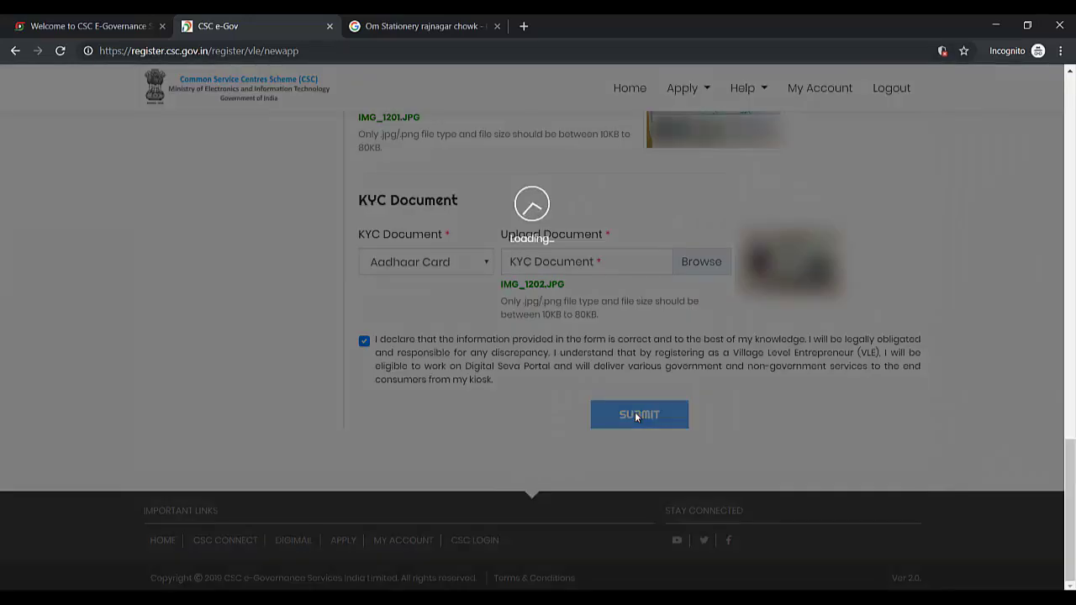